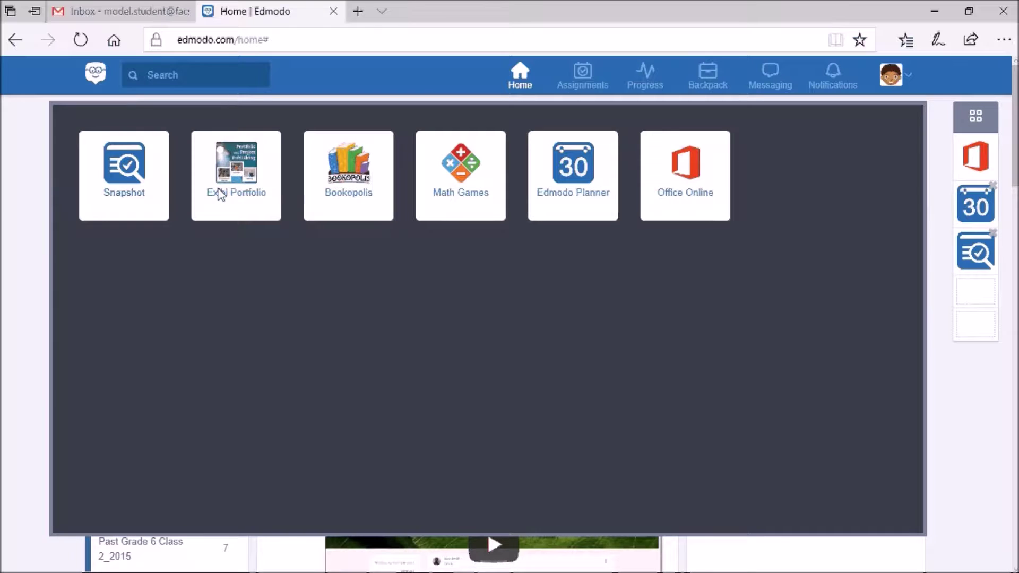
Dismiss the apps overlay to show the home feed with classes and teacher posts
click(967, 118)
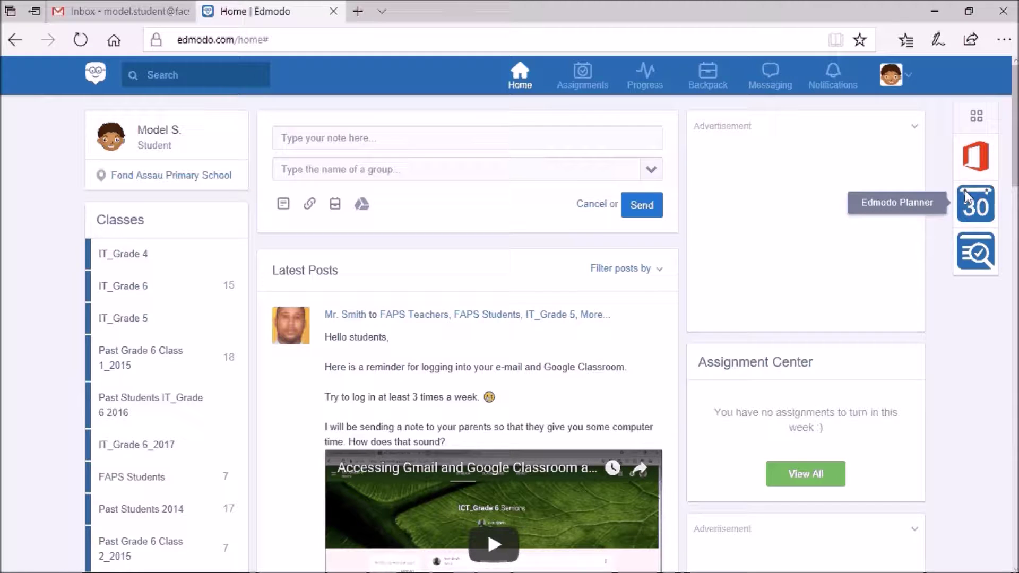
click(909, 75)
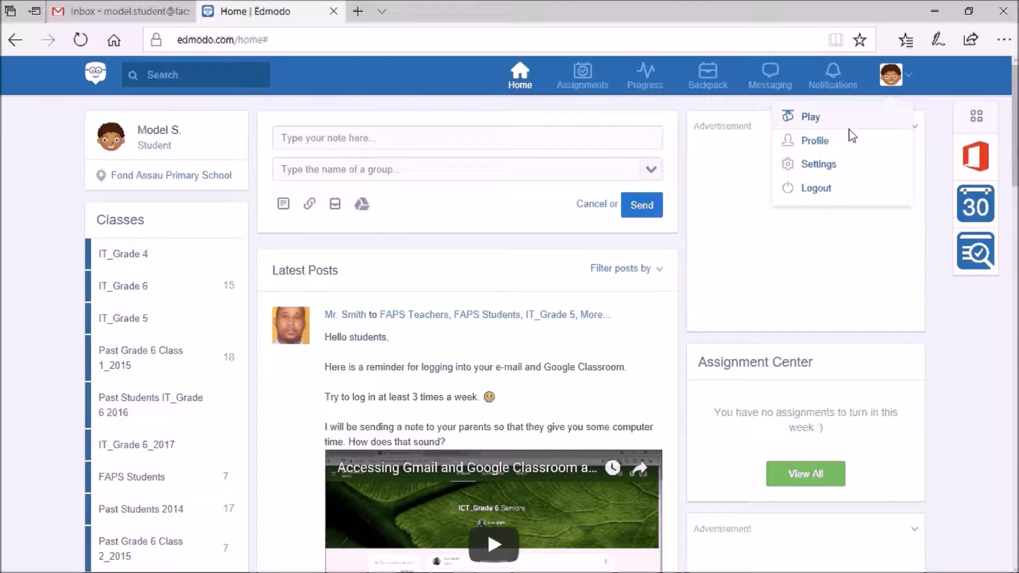
Open the student's profile and look over its badges, learning style, career goal and classmates
click(812, 143)
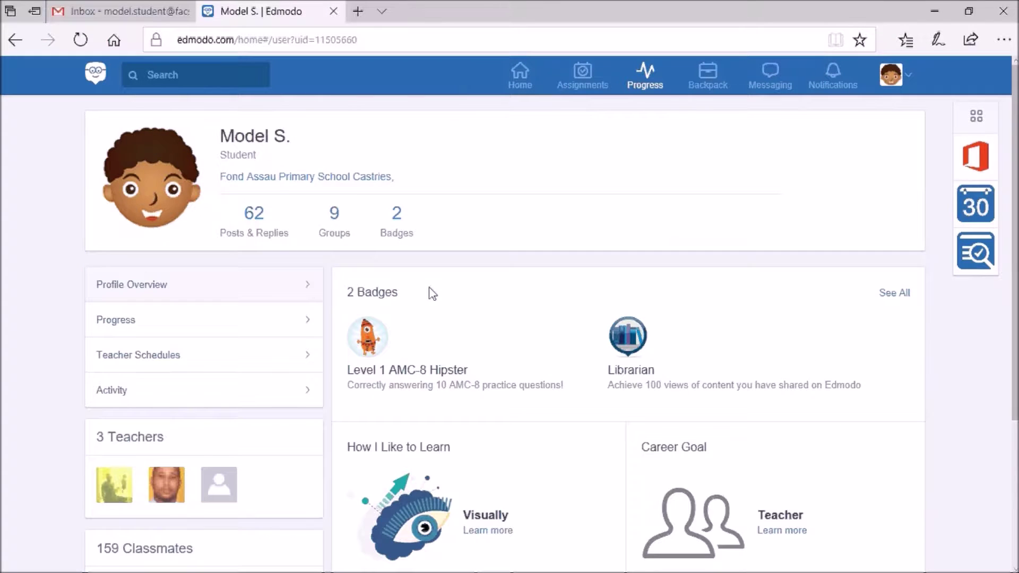
scroll(518, 409, down, 3)
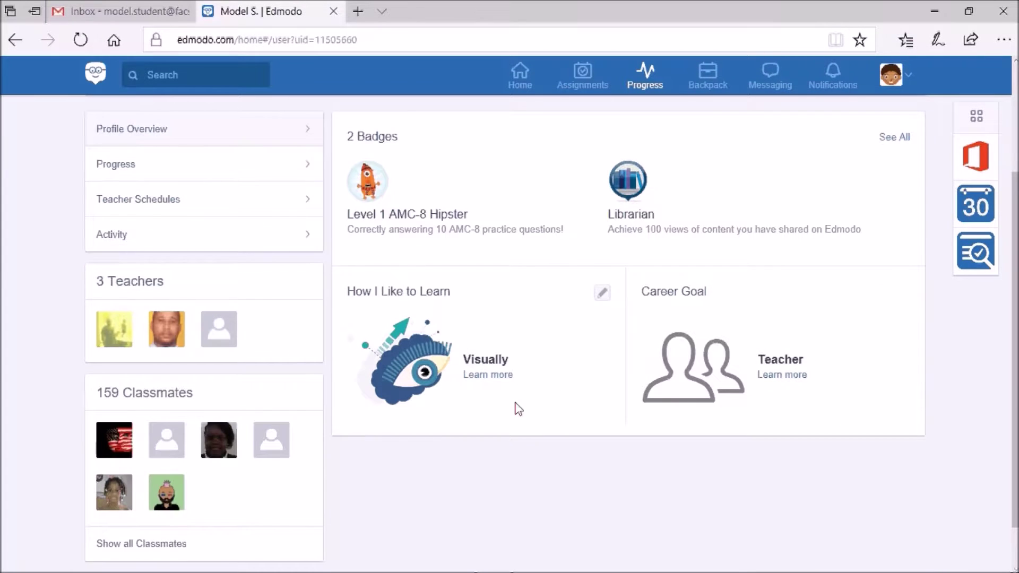
mouse_move(746, 364)
mouse_move(436, 310)
mouse_move(692, 305)
scroll(557, 313, up, 2)
scroll(557, 320, up, 2)
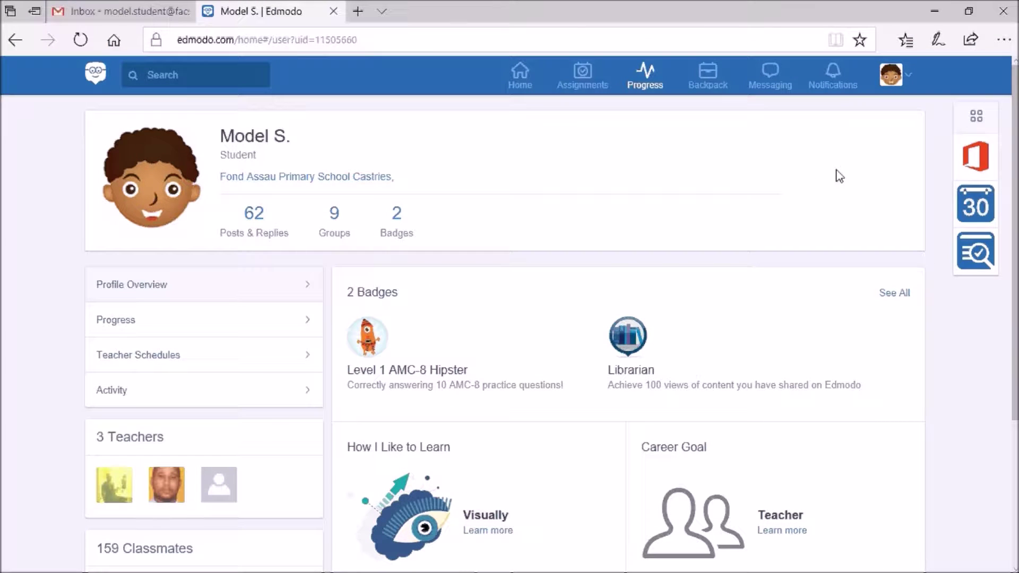
Go to the Account settings and select the current Primary Email text
click(909, 74)
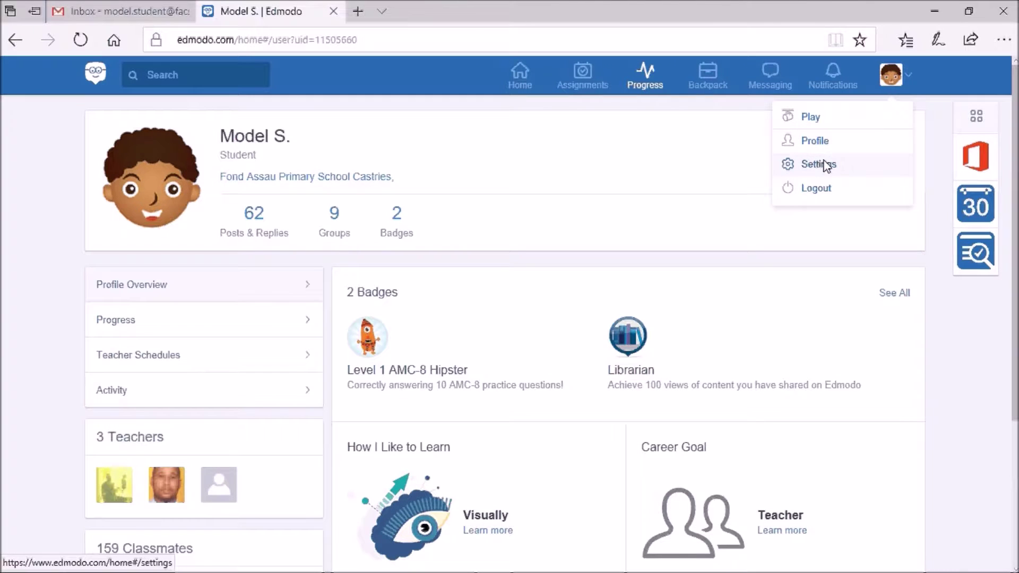
click(824, 164)
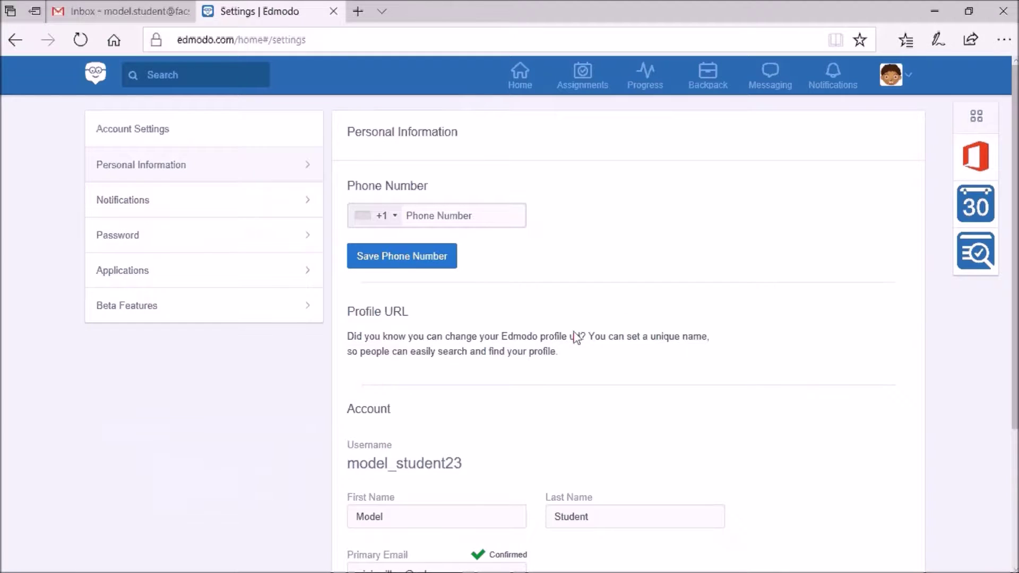
scroll(576, 337, down, 4)
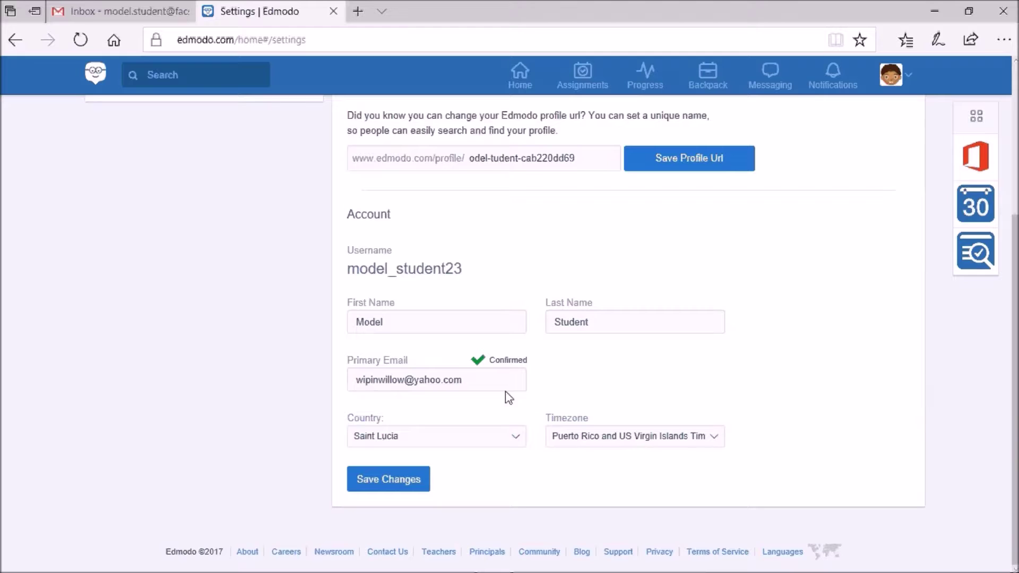
click(482, 380)
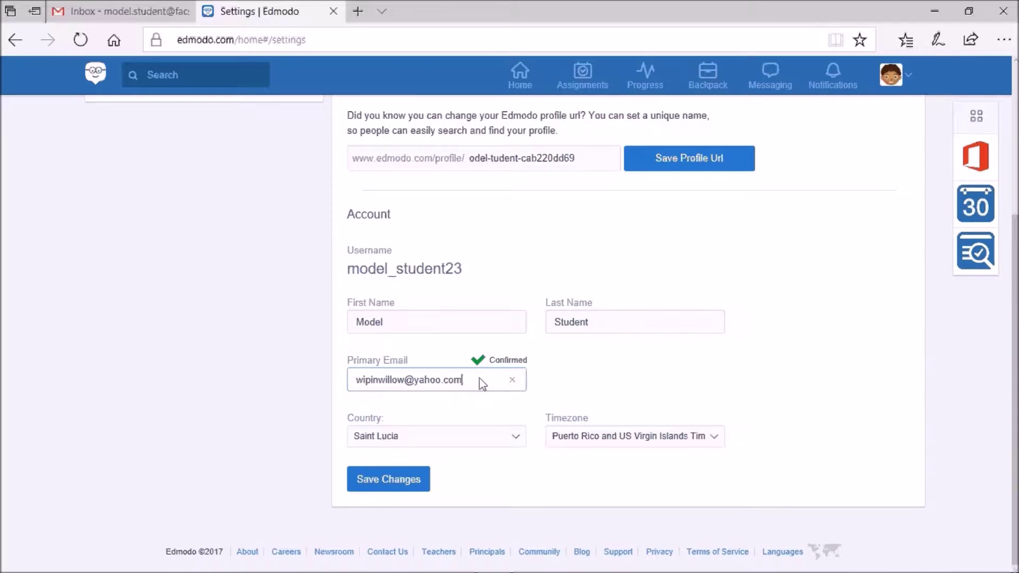
drag(481, 380, 342, 381)
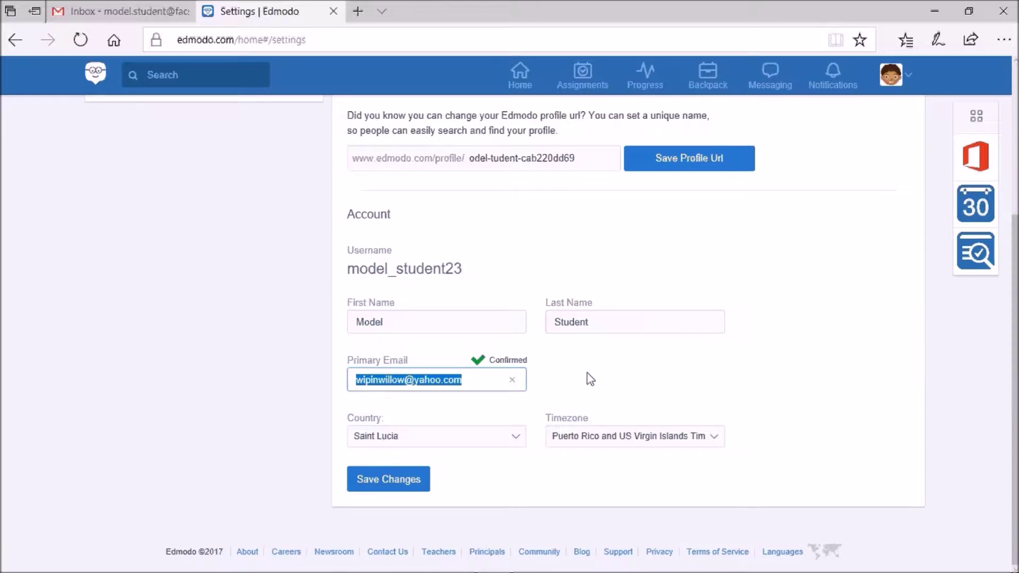
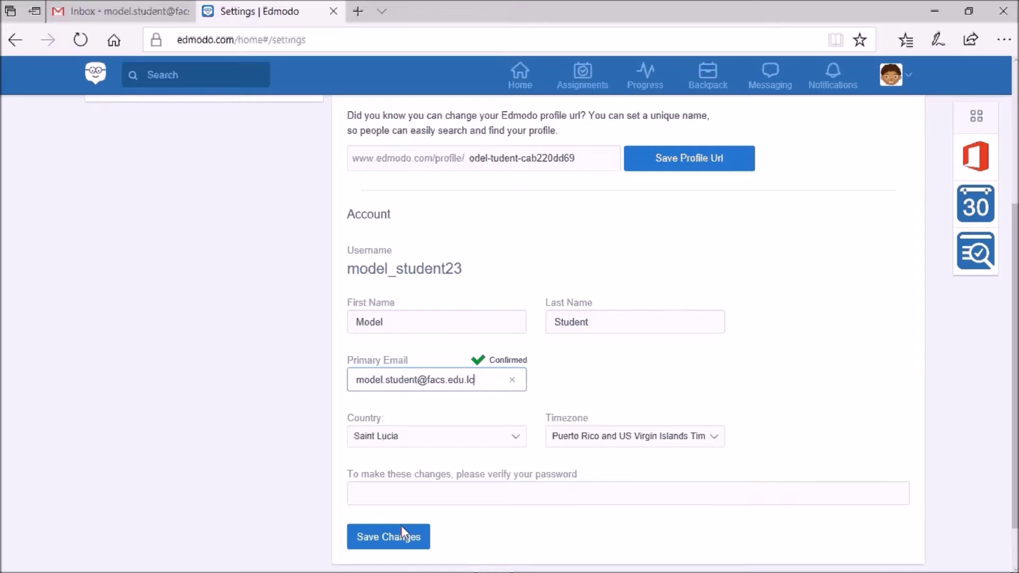
Start saving the email change and enter the account password in the verify field
click(388, 533)
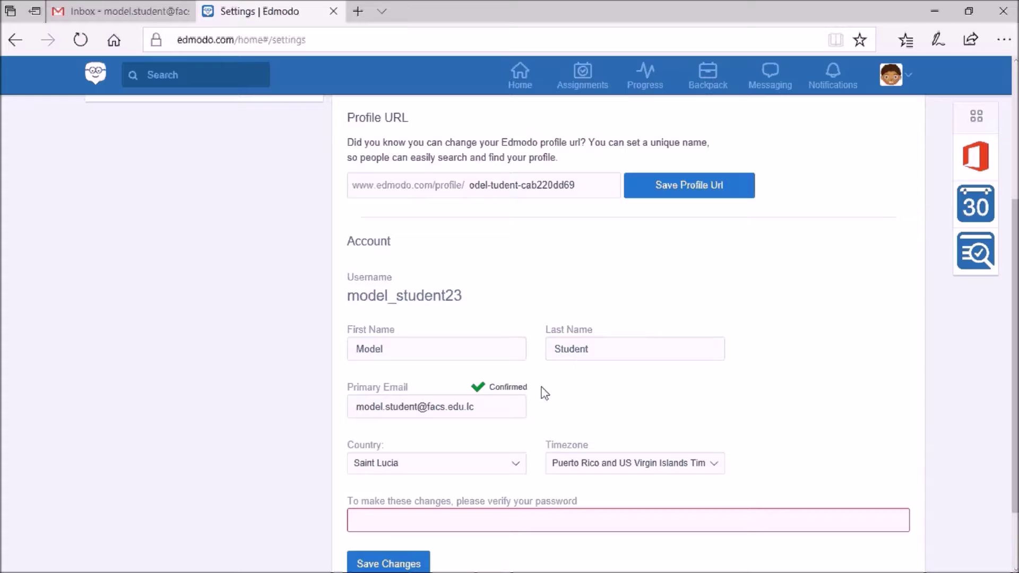
scroll(536, 424, down, 2)
click(853, 425)
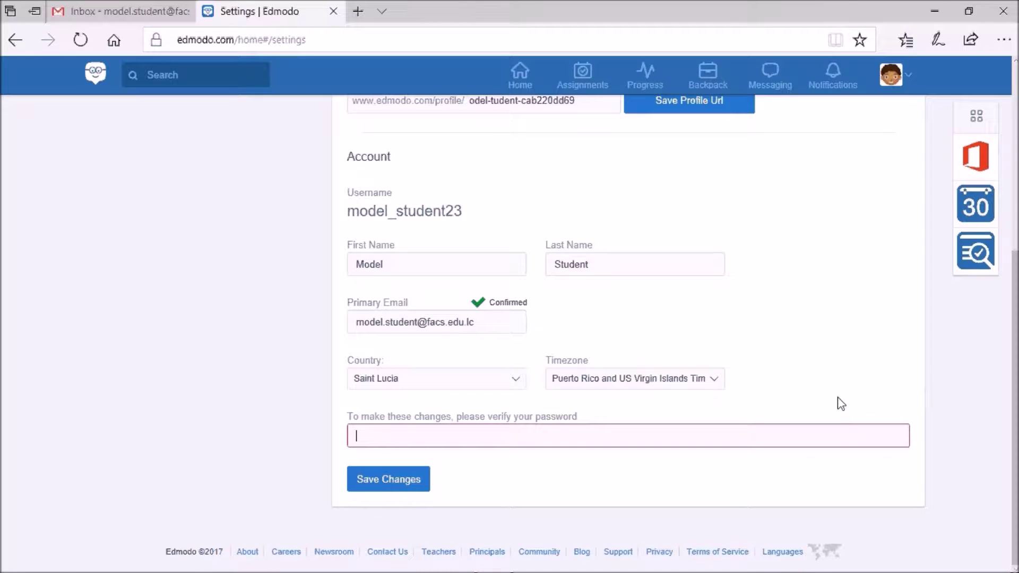
text(••••••••••••)
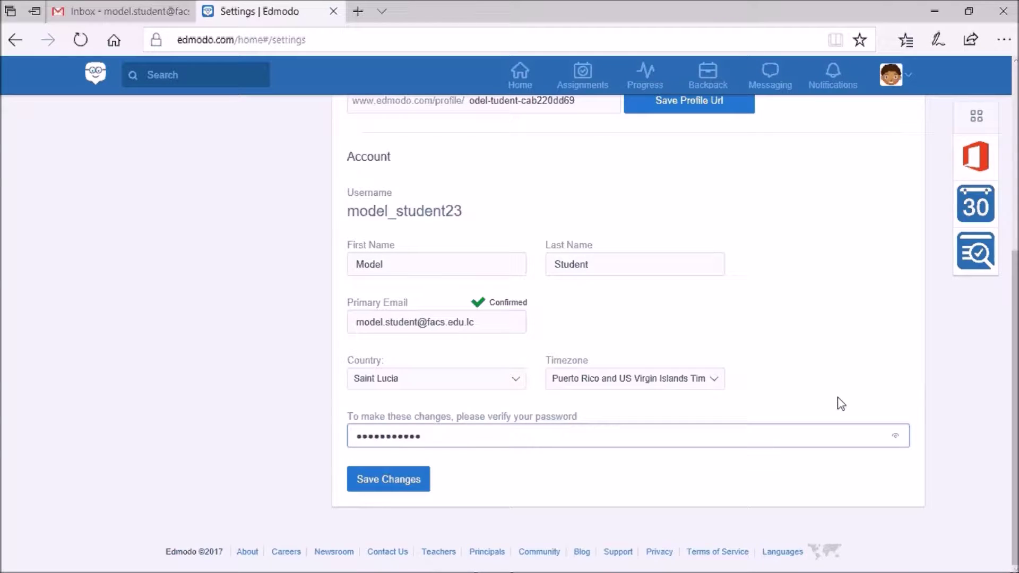
Save the verified change, dismiss the confirmation notice and switch to the Gmail inbox
click(407, 487)
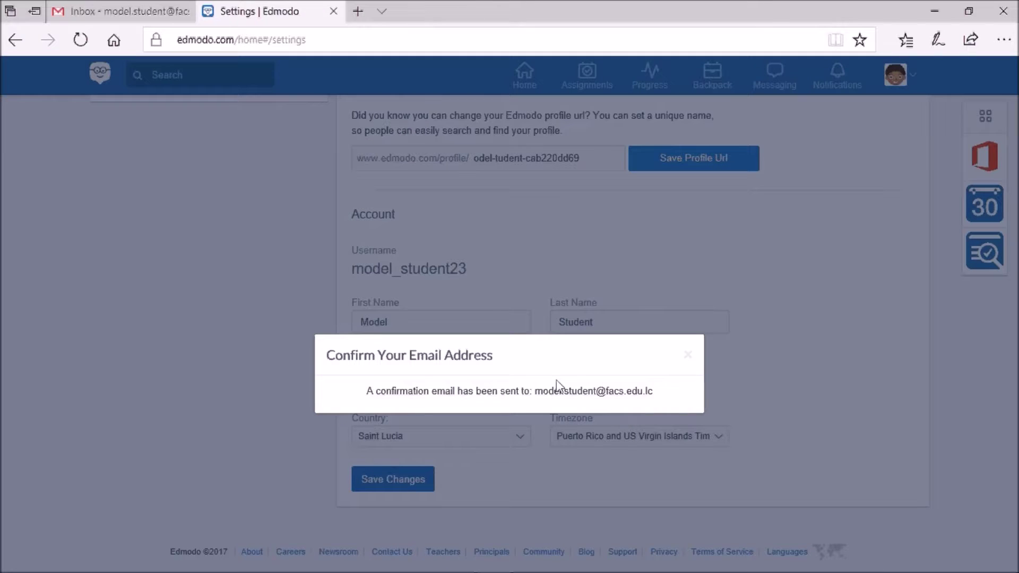
click(319, 251)
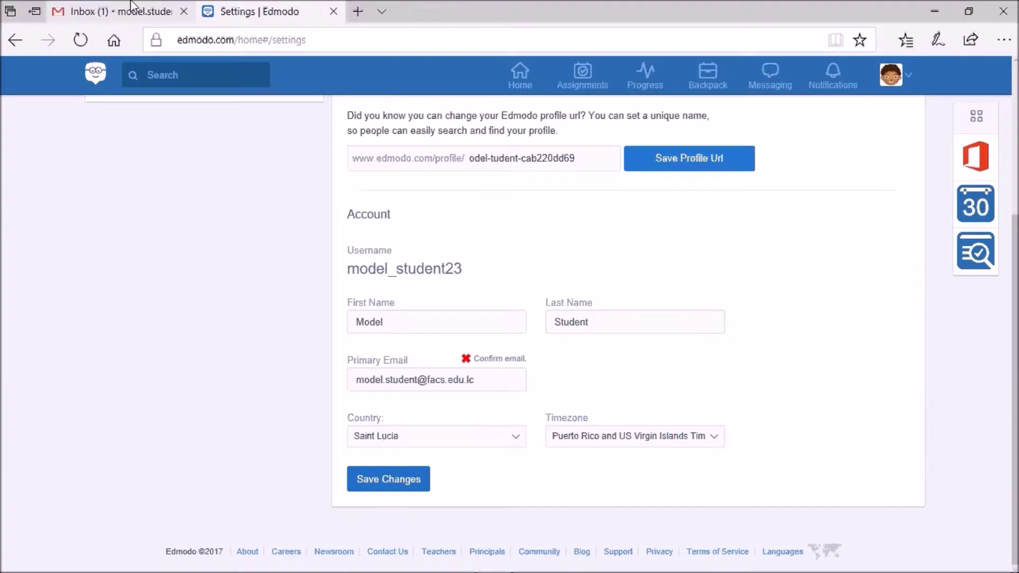
click(135, 15)
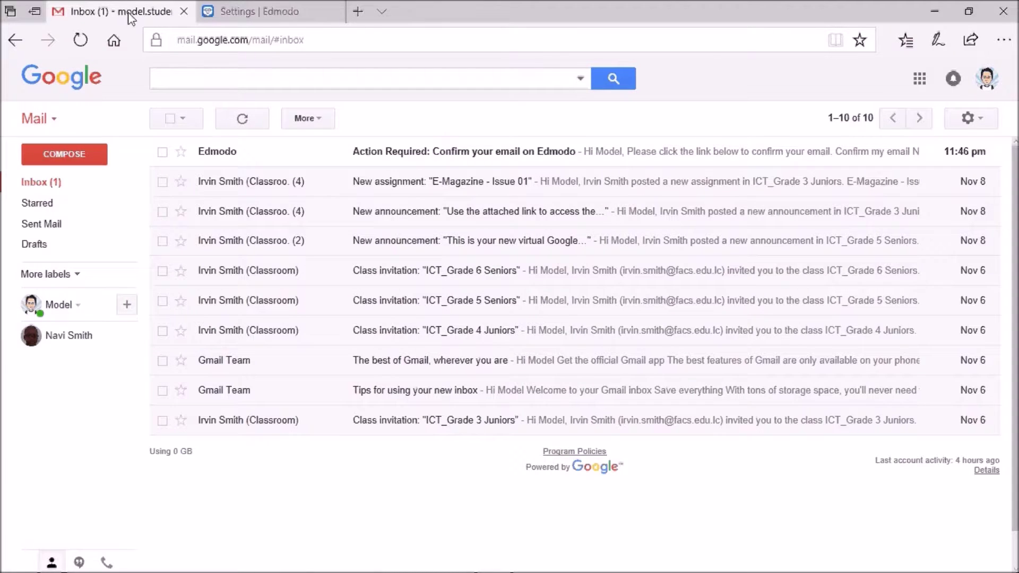
Open Edmodo's 'Action Required' email and follow its 'Confirm my email' button
click(422, 157)
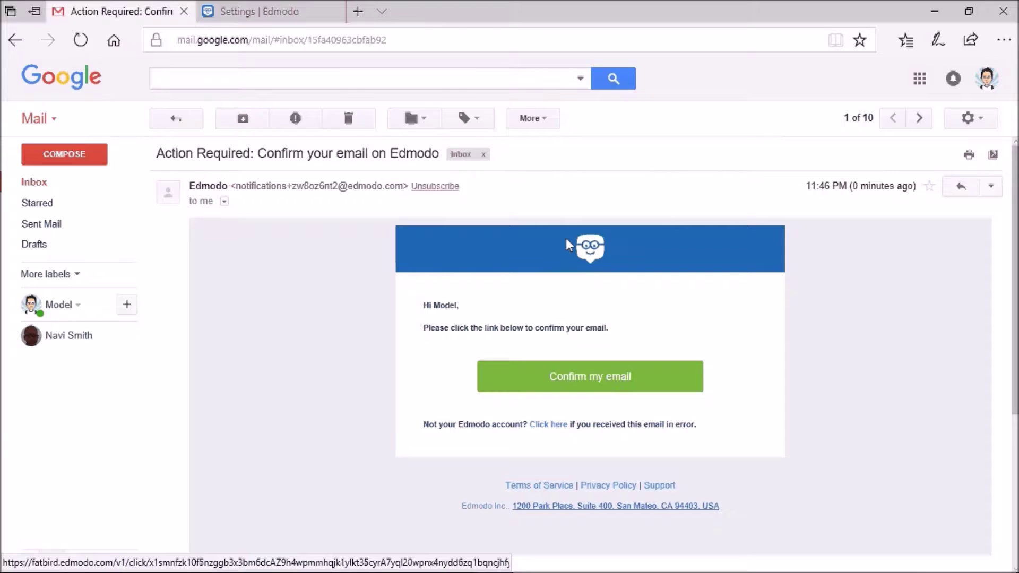
click(479, 381)
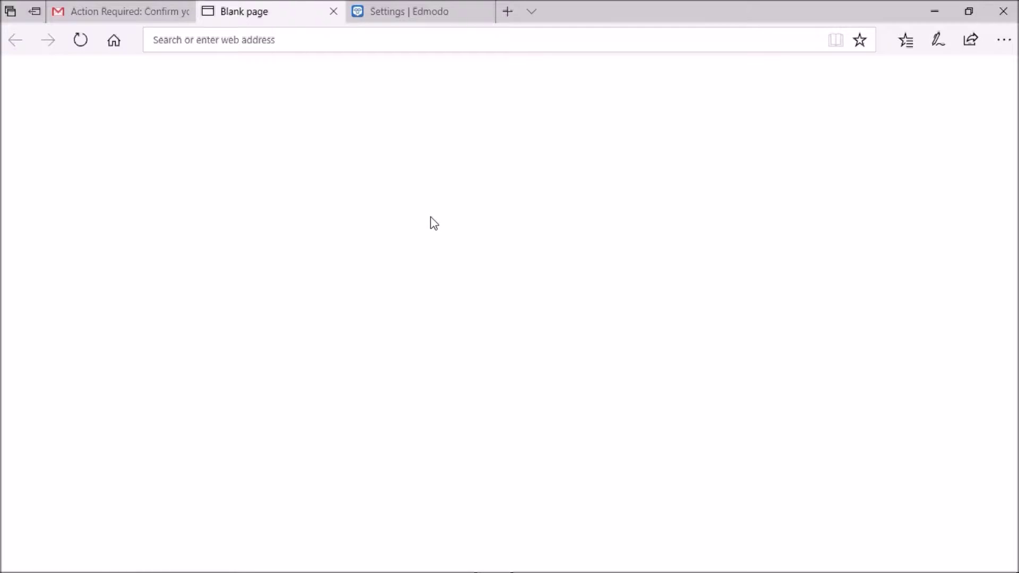
Load the Edmodo email verification page, then close the outdated Settings | Edmodo tab
key(ctrl+v)
key(Return)
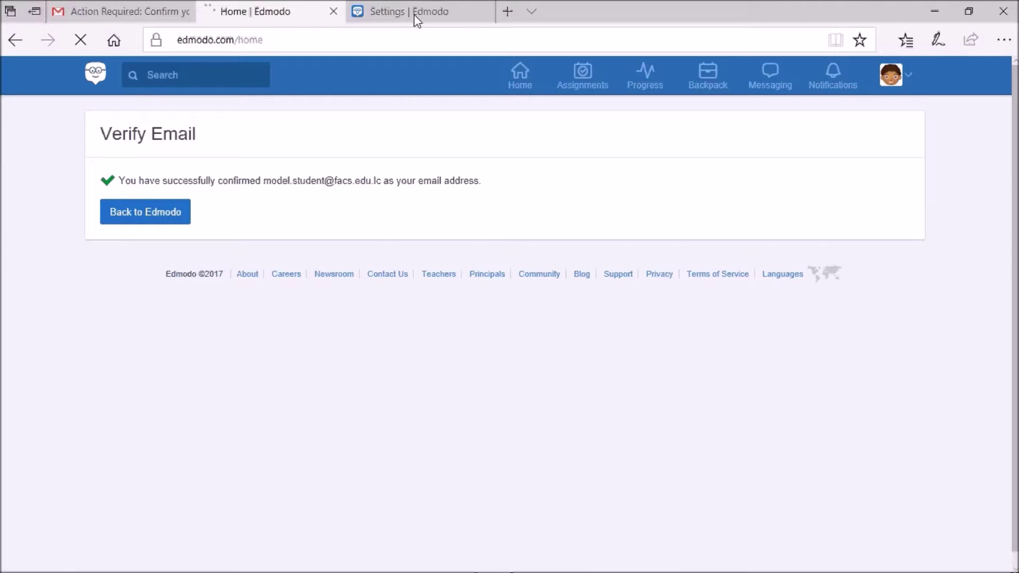
click(418, 16)
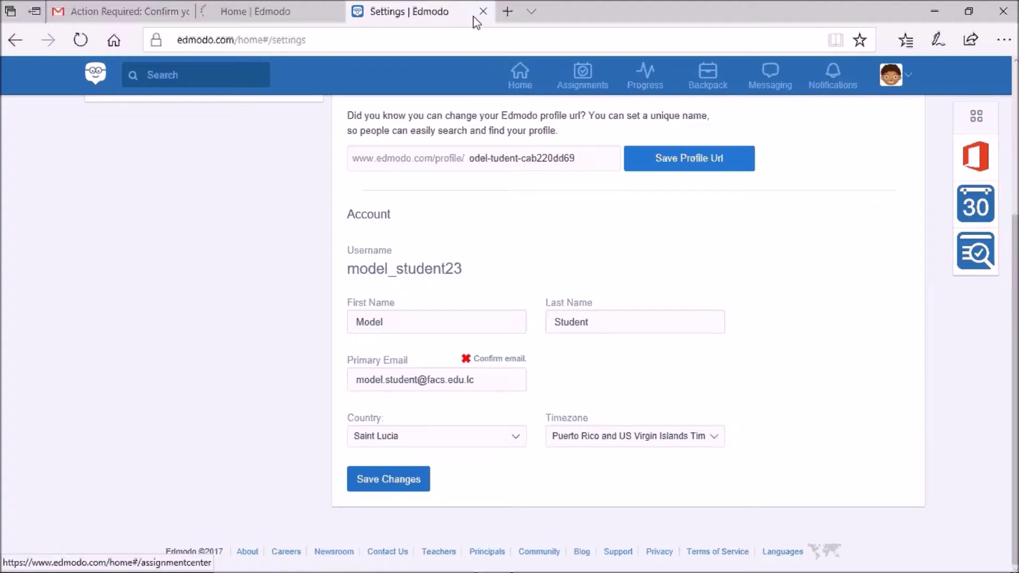
key(ctrl+w)
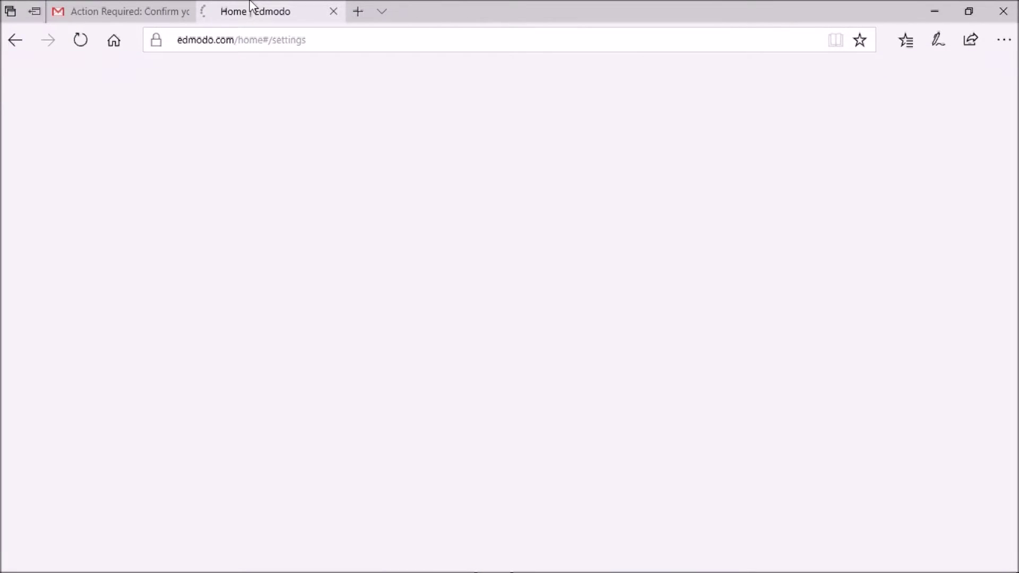
Return via 'Back to Edmodo' and open the Backpack library
click(166, 208)
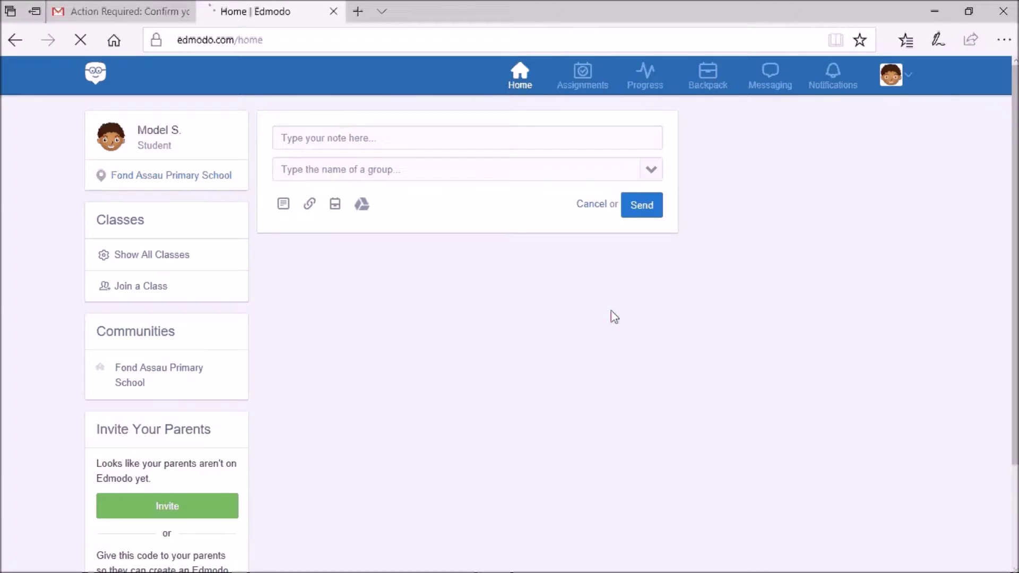
click(709, 79)
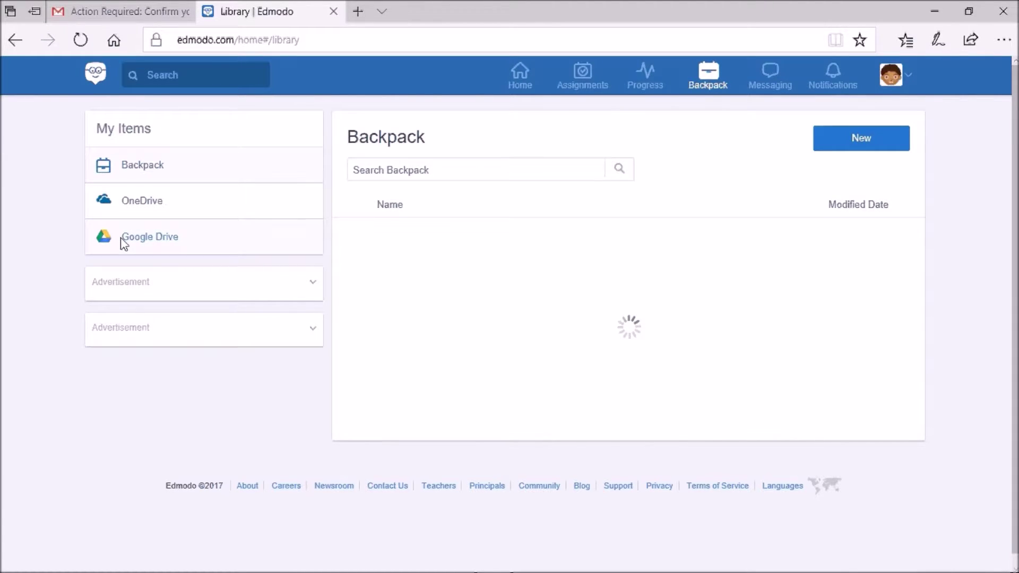
Choose Google Drive under My Items and start 'Connect with Google Drive'
click(134, 243)
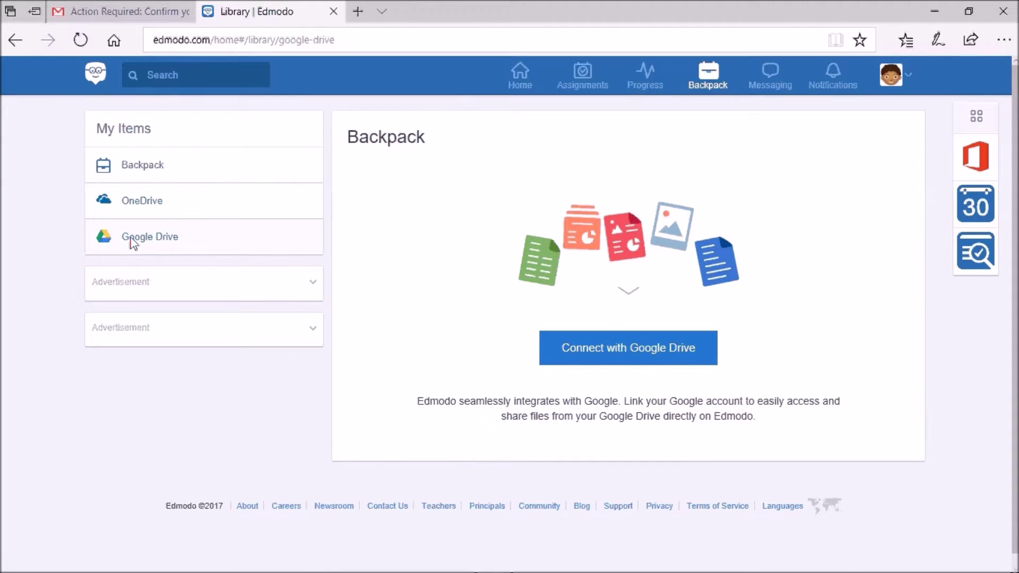
click(632, 361)
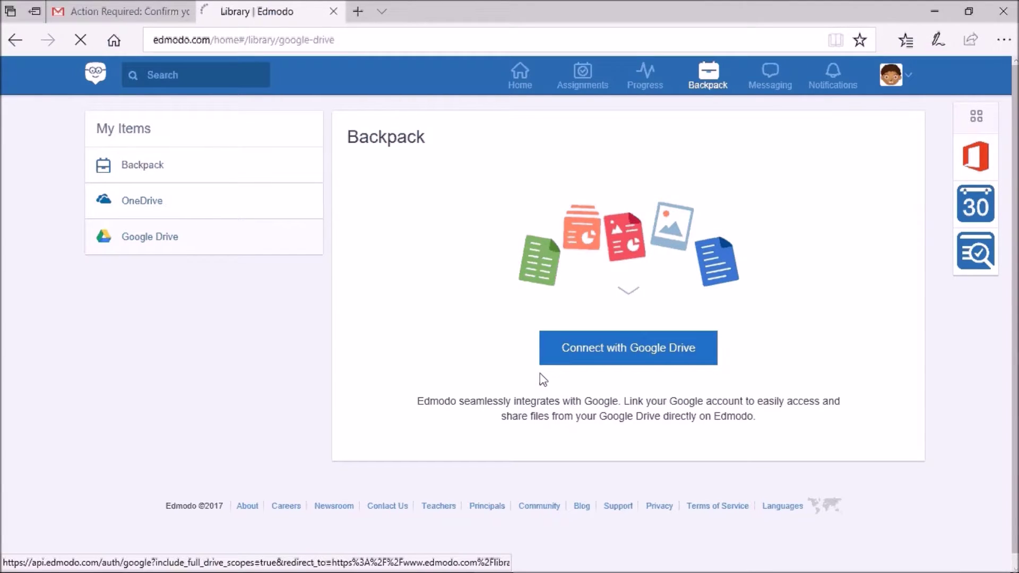
Sign in with the student's school Google account and allow Edmodo access to Drive files and contacts
click(608, 346)
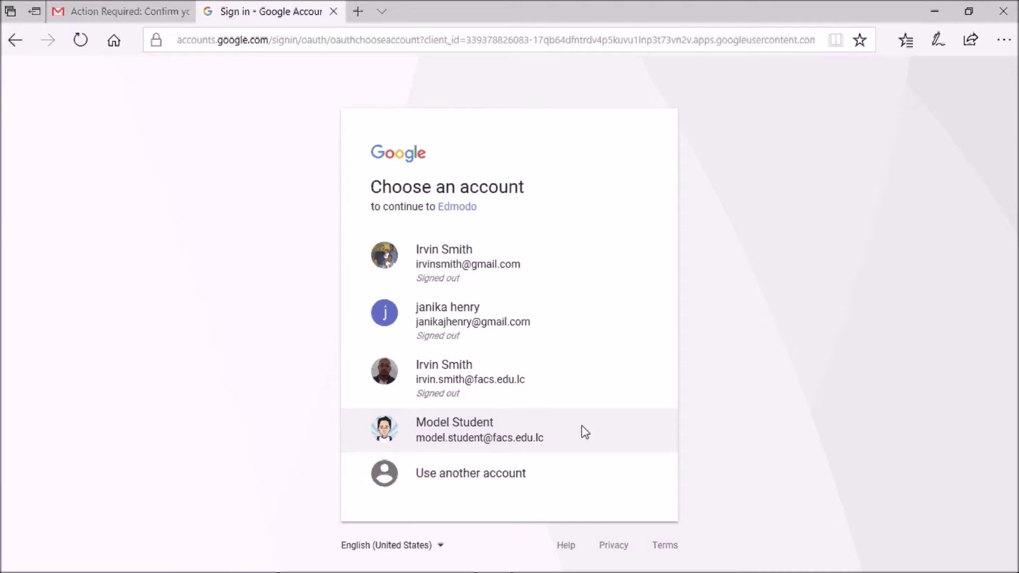
click(497, 443)
click(474, 441)
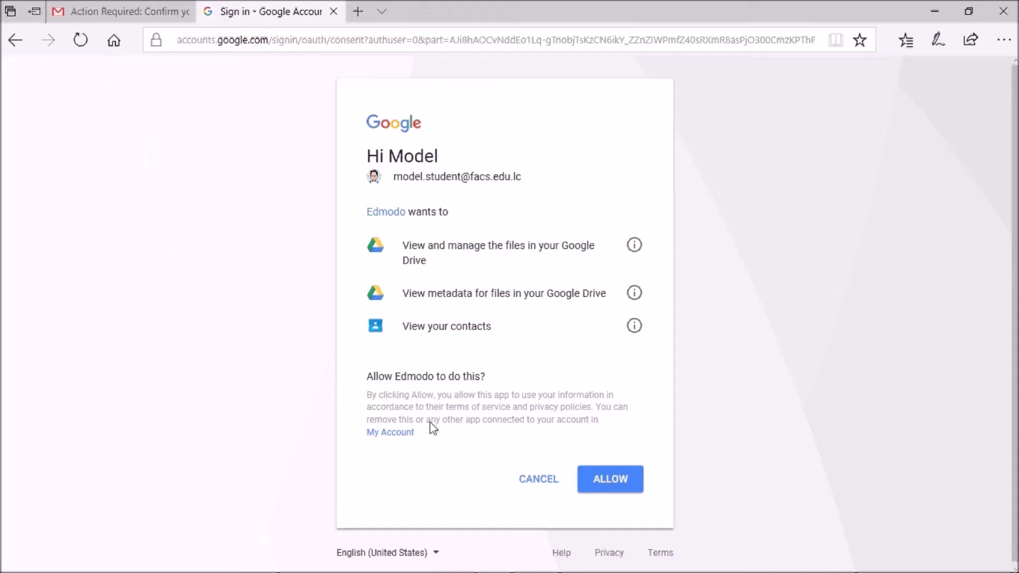
click(615, 489)
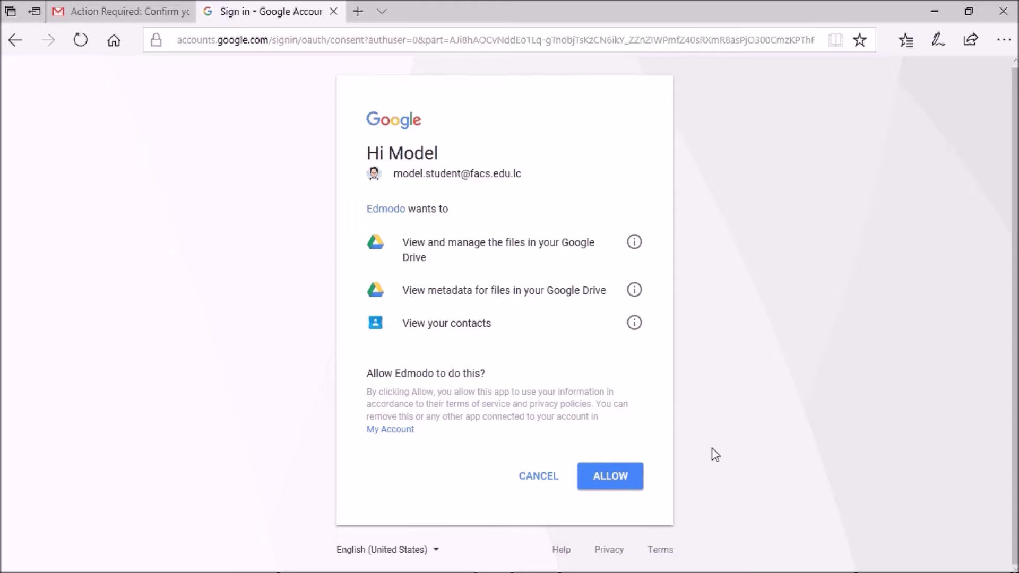
click(615, 471)
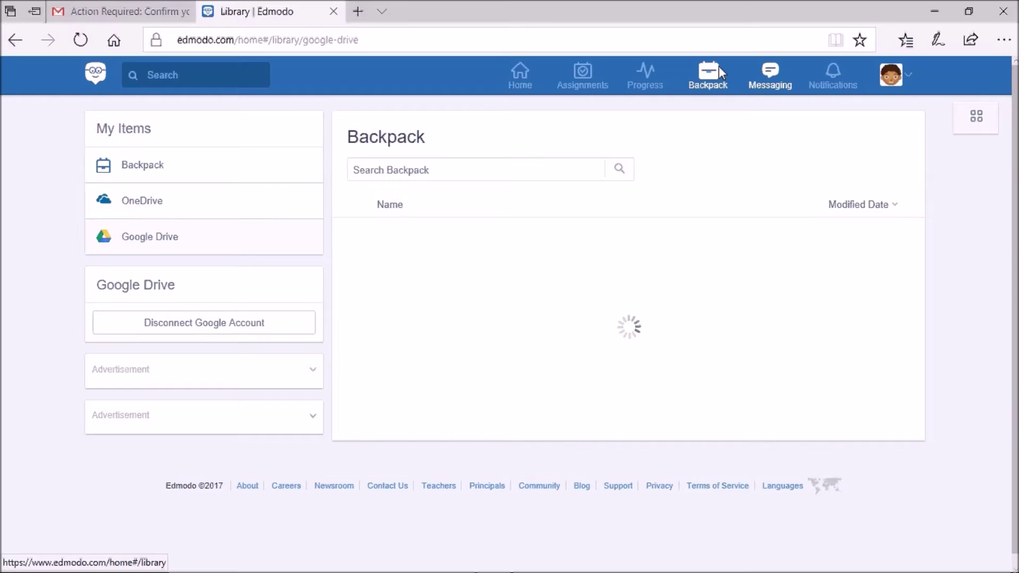
Reopen the Backpack so the Google Drive files begin loading
click(709, 74)
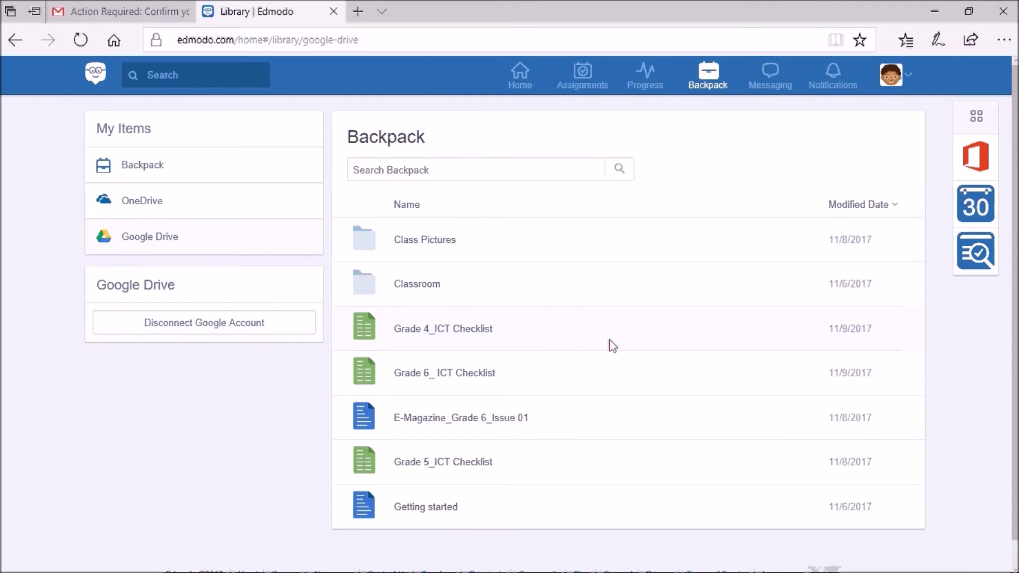
Browse the Drive items like Class Pictures and Grade 4_ICT Checklist, then go to Edmodo Home
scroll(460, 393, down, 1)
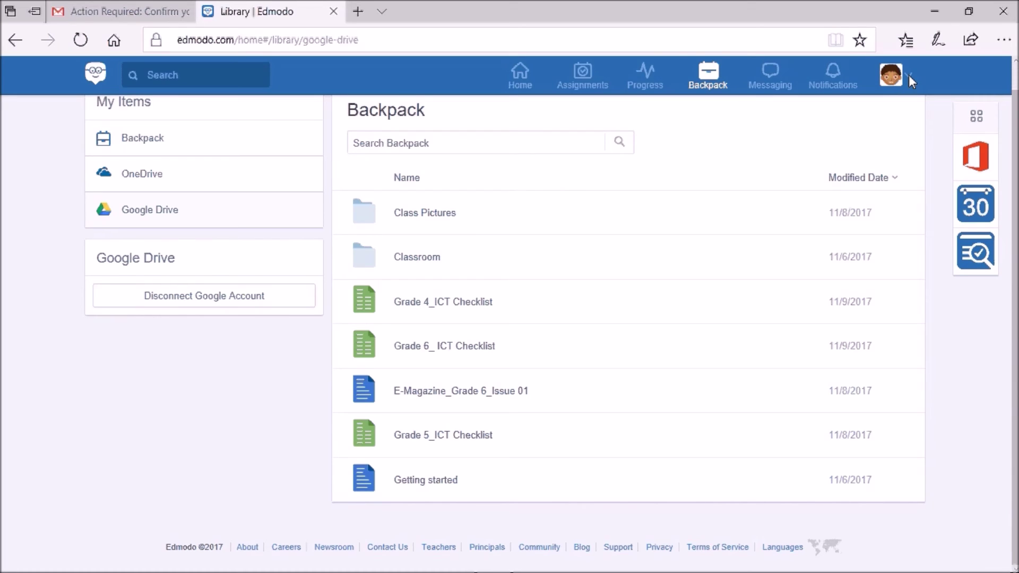
click(520, 77)
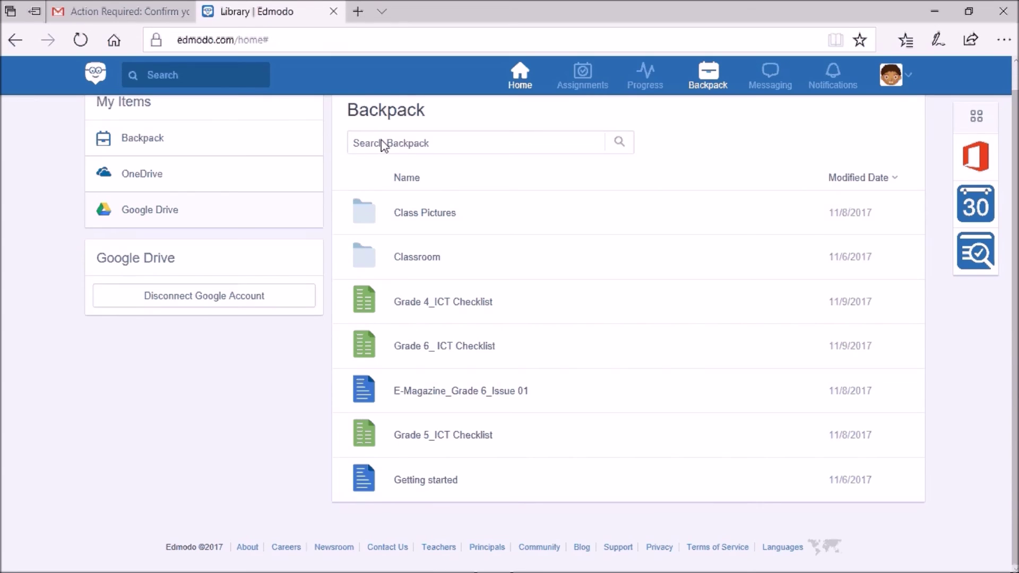